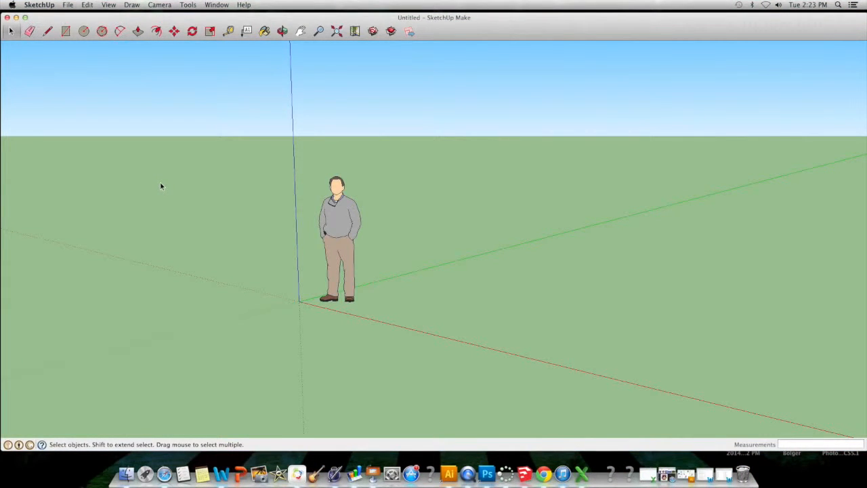
{"action": "left_click", "coordinate": [66, 32]}
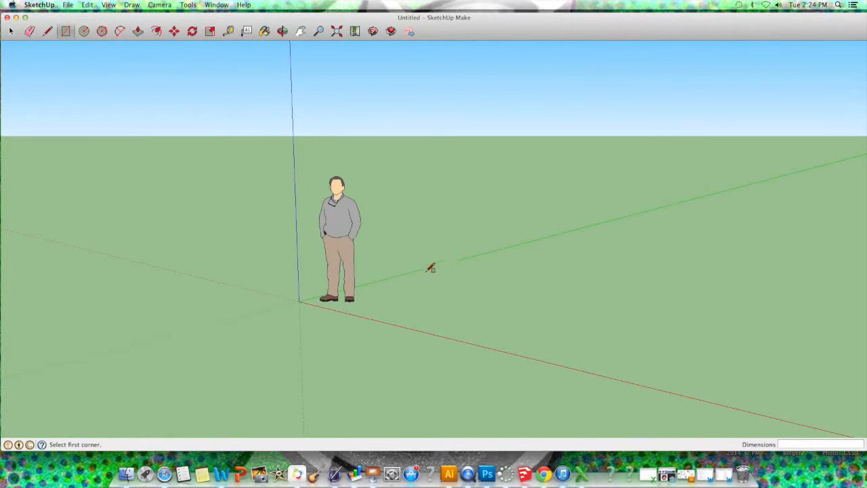
{"action": "left_click", "coordinate": [410, 273]}
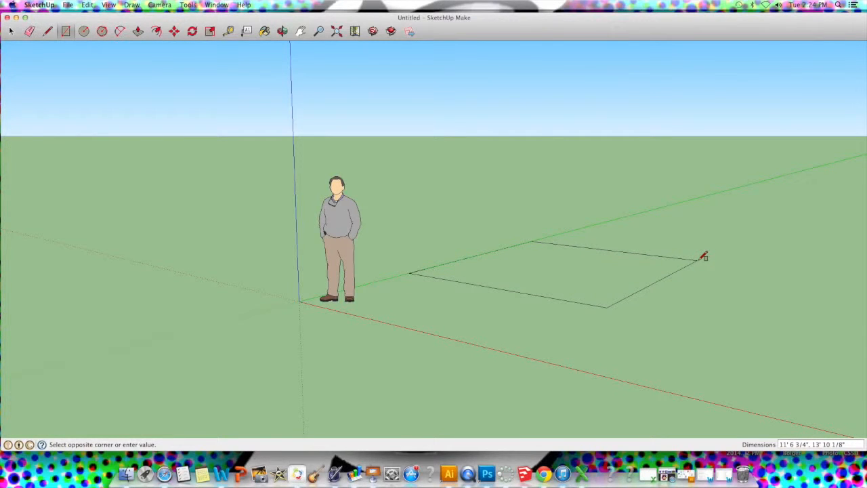
{"action": "left_click", "coordinate": [731, 224]}
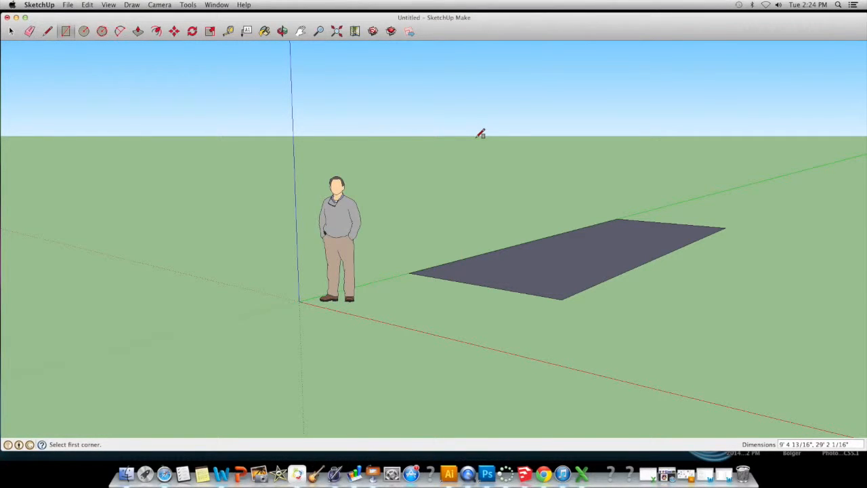
{"action": "key", "text": "super+z"}
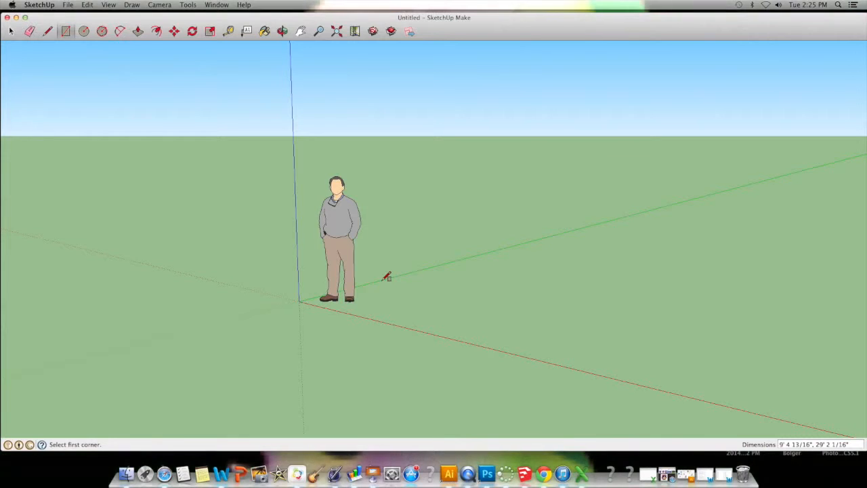
{"action": "left_click_drag", "start_coordinate": [382, 280], "coordinate": [388, 281]}
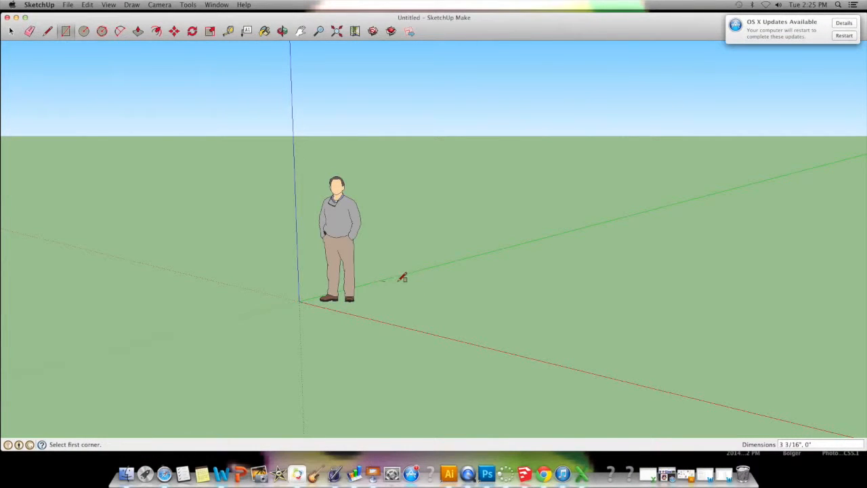
{"action": "key", "text": "z"}
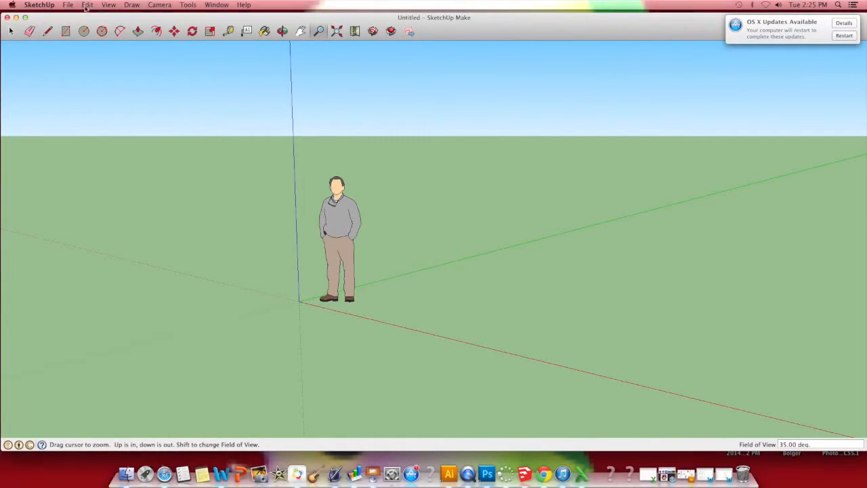
Draw a 10' by 20' rectangle on the ground, starting from a point on the green axis behind the figure
{"action": "left_click", "coordinate": [67, 31]}
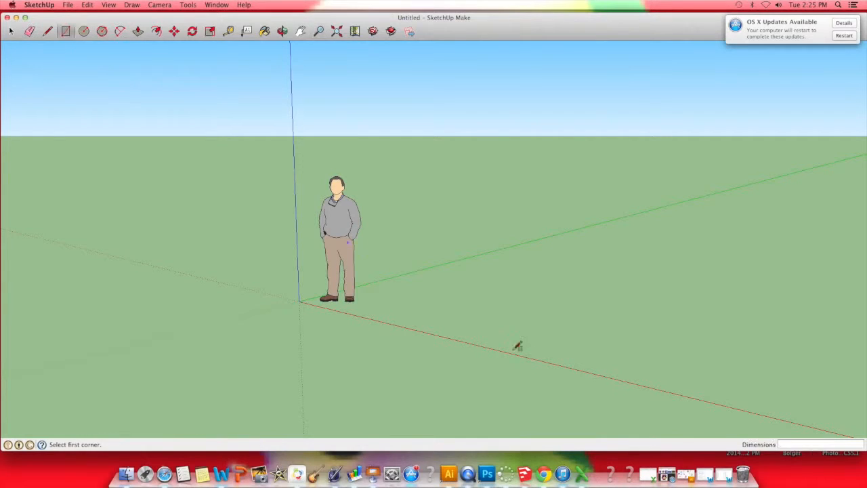
{"action": "left_click", "coordinate": [393, 277]}
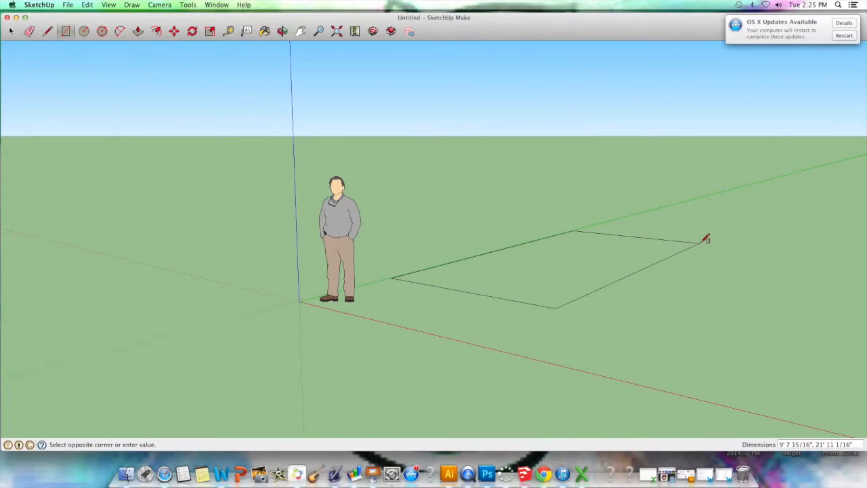
{"action": "type", "text": "10',20"}
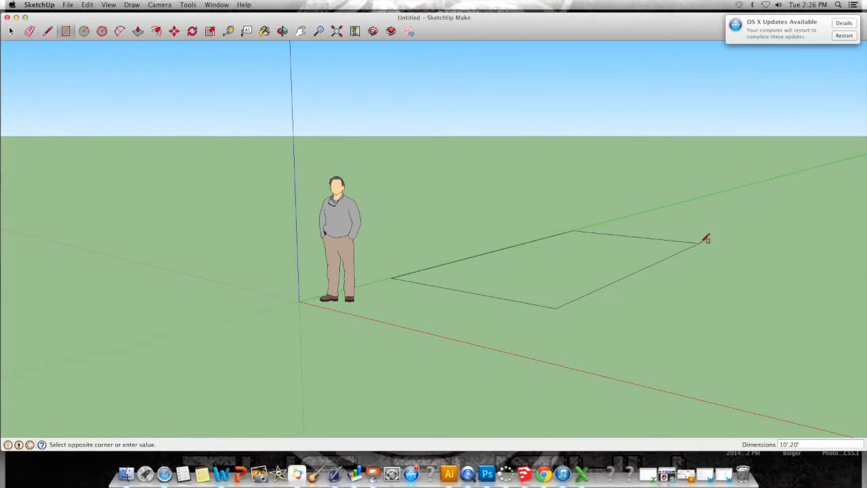
{"action": "left_click", "coordinate": [702, 242]}
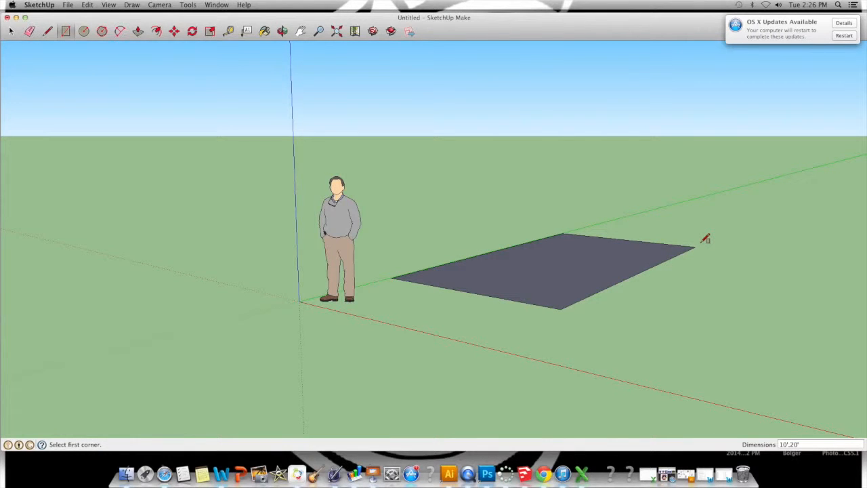
Measure the rectangle's short front edge from corner to corner with the Tape Measure
{"action": "left_click", "coordinate": [282, 31]}
{"action": "left_click_drag", "start_coordinate": [420, 122], "coordinate": [410, 227]}
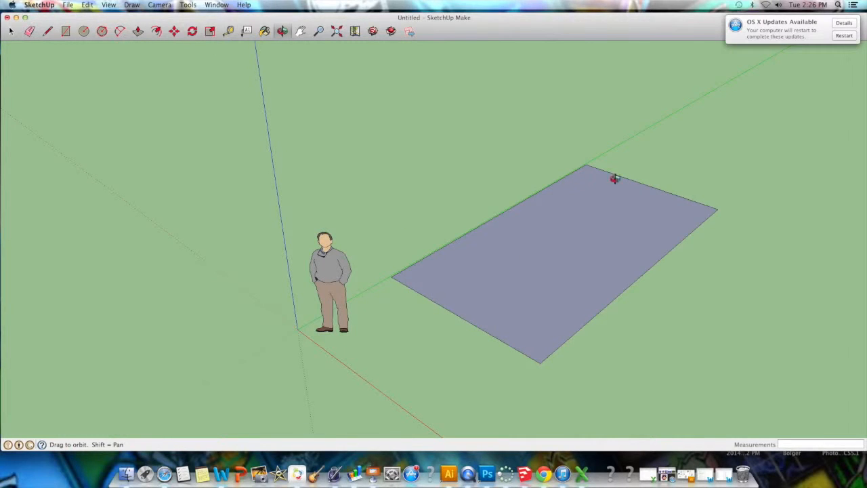
{"action": "left_click_drag", "start_coordinate": [507, 314], "coordinate": [471, 304]}
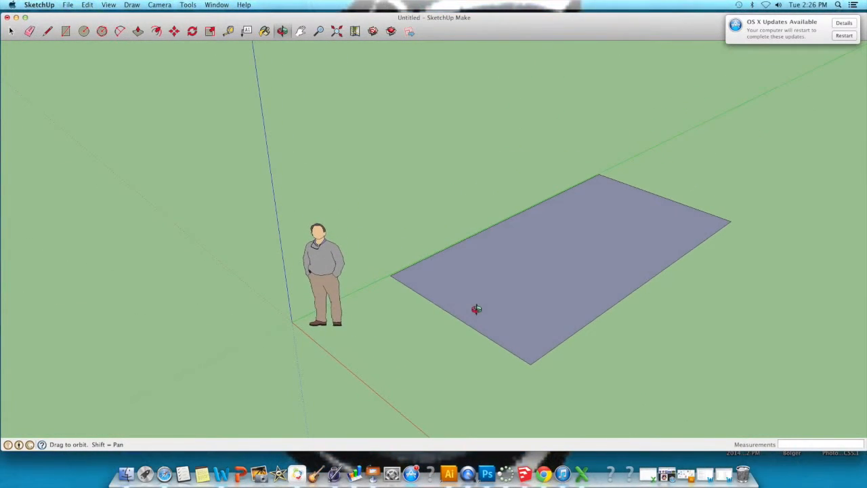
{"action": "left_click", "coordinate": [229, 32]}
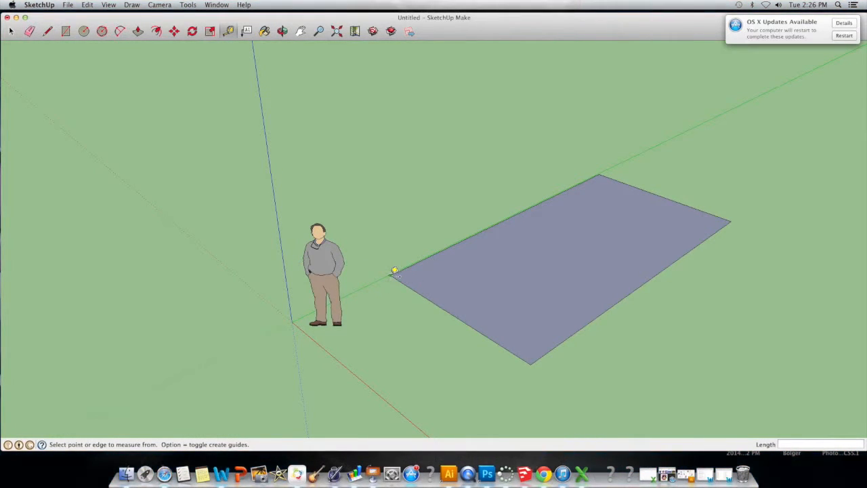
{"action": "left_click", "coordinate": [391, 274]}
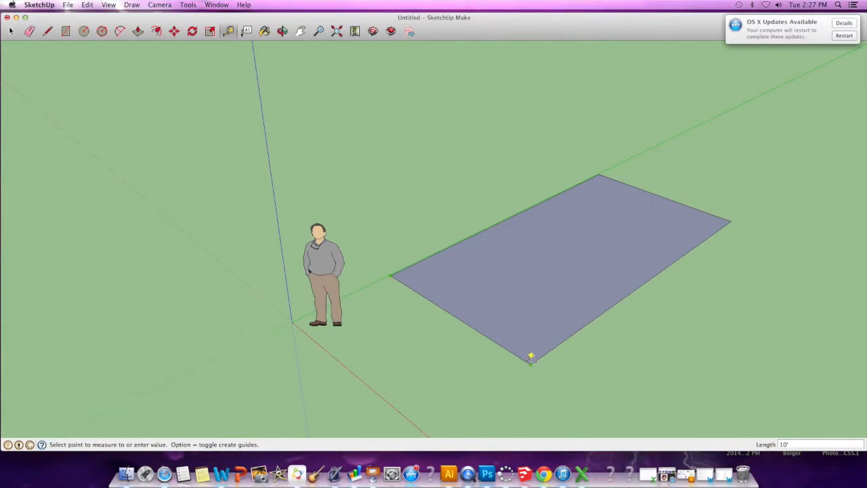
{"action": "left_click", "coordinate": [390, 275]}
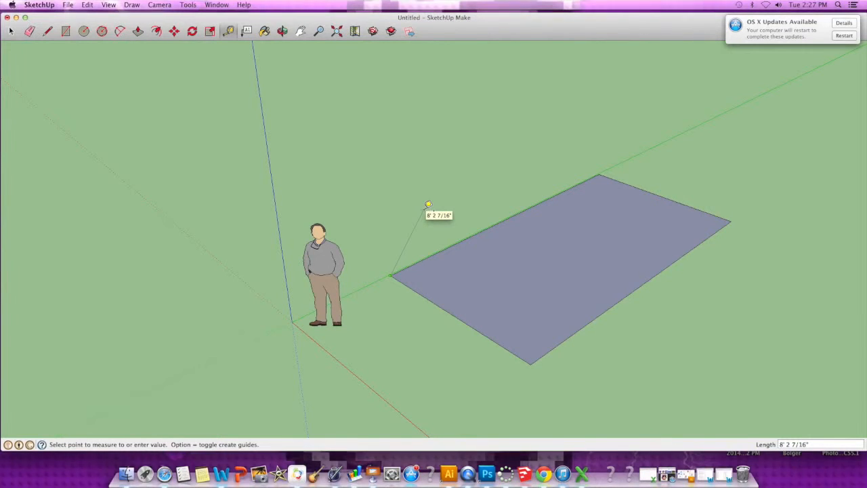
{"action": "left_click", "coordinate": [428, 204]}
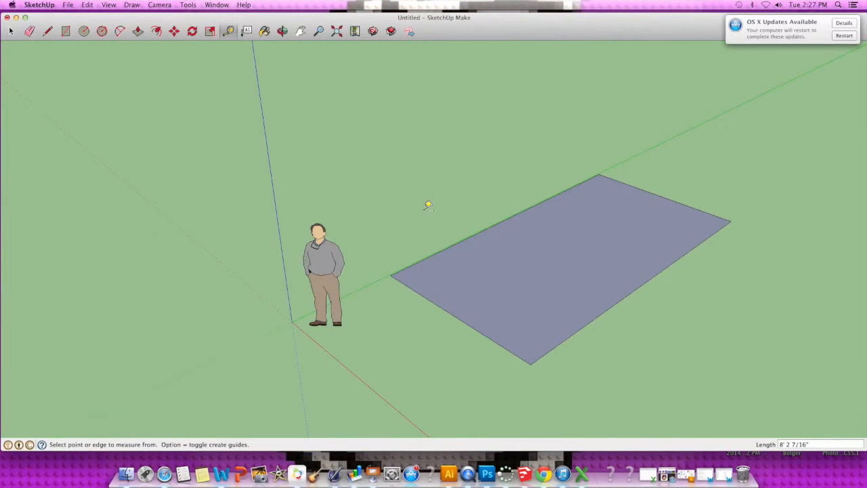
Push/Pull the rectangle upward to make a slab 6" thick
{"action": "left_click", "coordinate": [282, 32]}
{"action": "left_click_drag", "start_coordinate": [300, 142], "coordinate": [332, 134]}
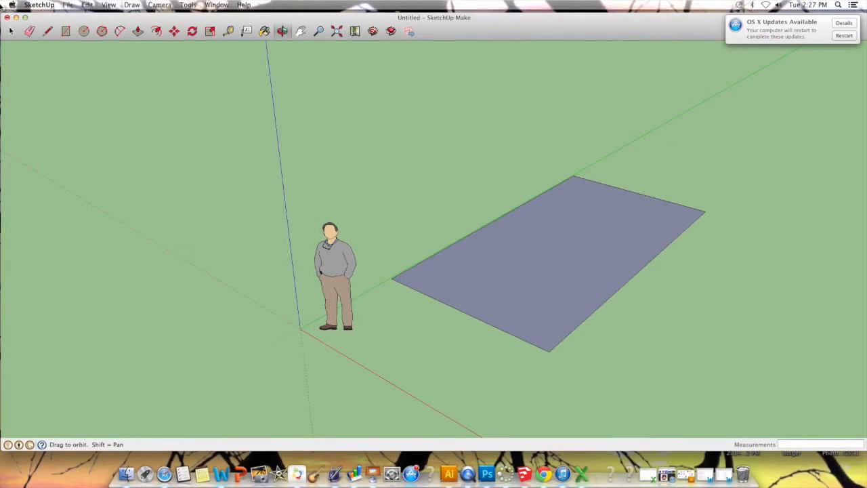
{"action": "left_click", "coordinate": [137, 32]}
{"action": "left_click_drag", "start_coordinate": [536, 302], "coordinate": [535, 298]}
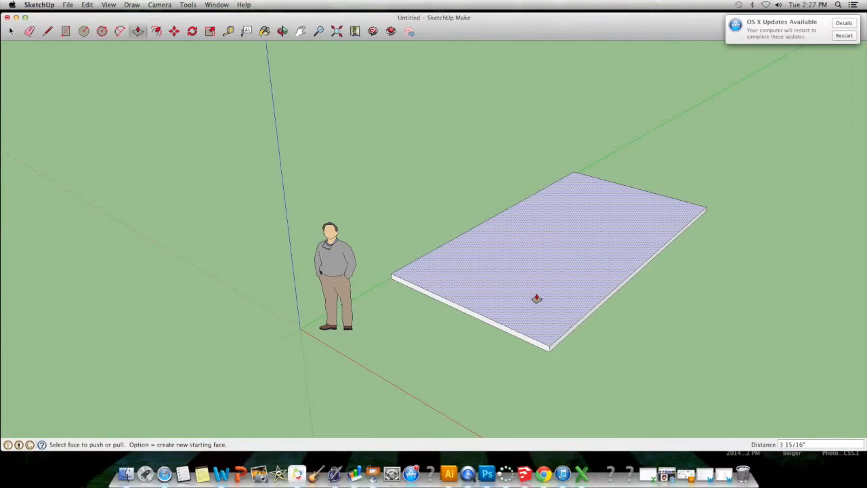
{"action": "type", "text": "6"}
{"action": "key", "text": "Return"}
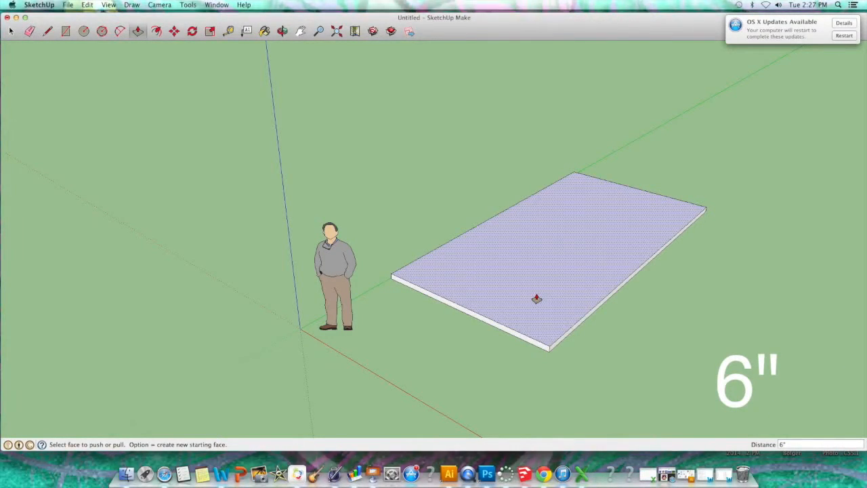
{"action": "left_click", "coordinate": [537, 298]}
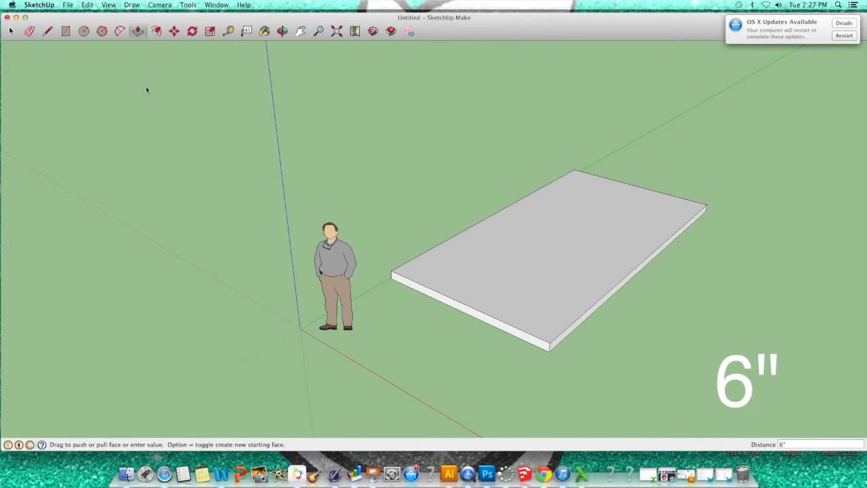
Measure the slab's thickness on its front face with the Tape Measure, placing a guide along the top front edge
{"action": "left_click", "coordinate": [228, 31]}
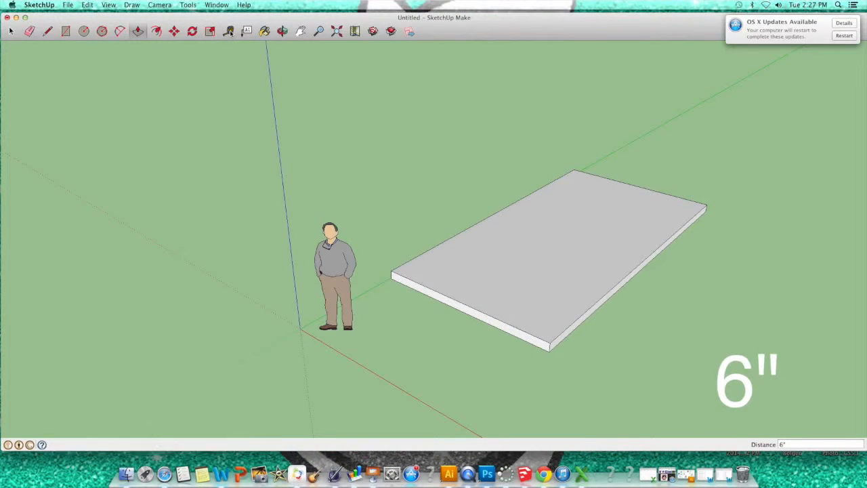
{"action": "left_click", "coordinate": [478, 313]}
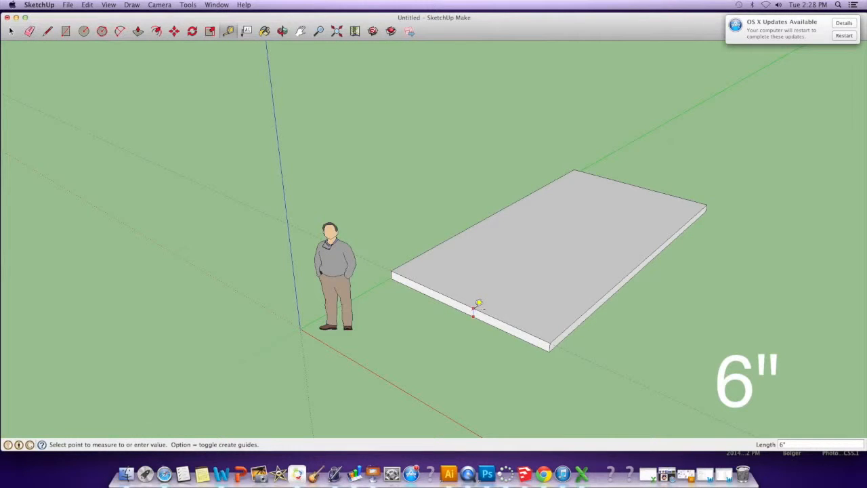
{"action": "left_click", "coordinate": [474, 308]}
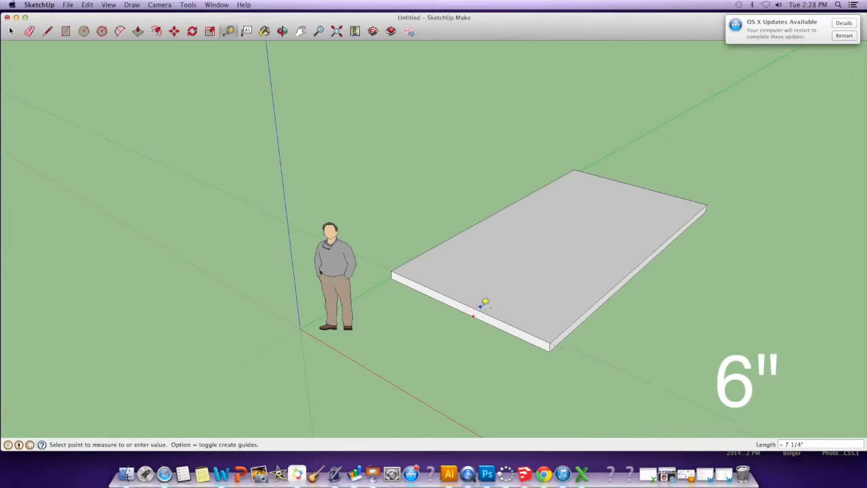
{"action": "left_click", "coordinate": [794, 443]}
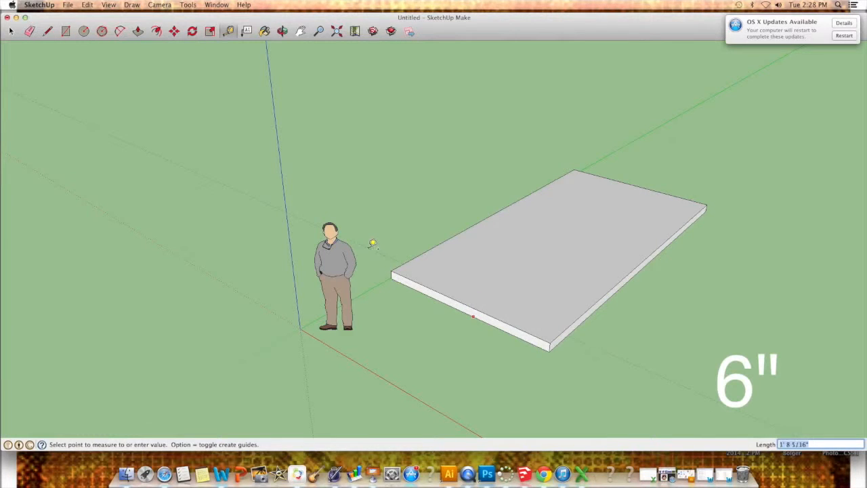
{"action": "left_click", "coordinate": [470, 305]}
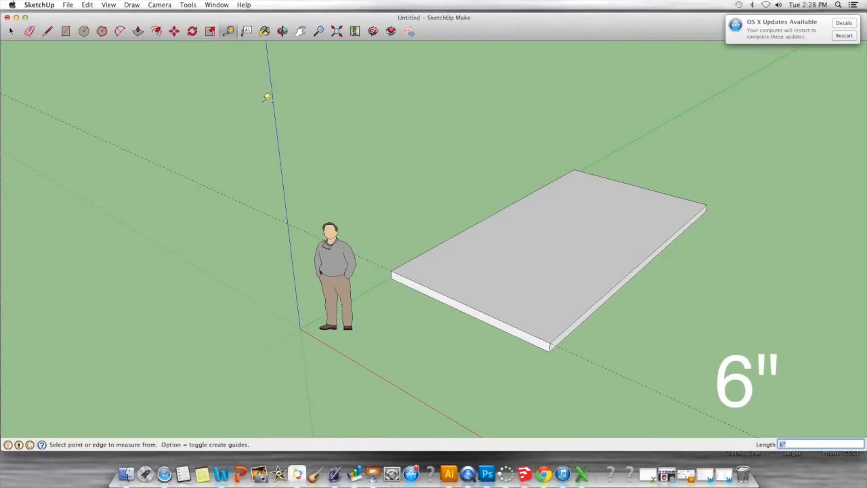
Return to SketchUp and delete all guides from the model
{"action": "left_click", "coordinate": [88, 5]}
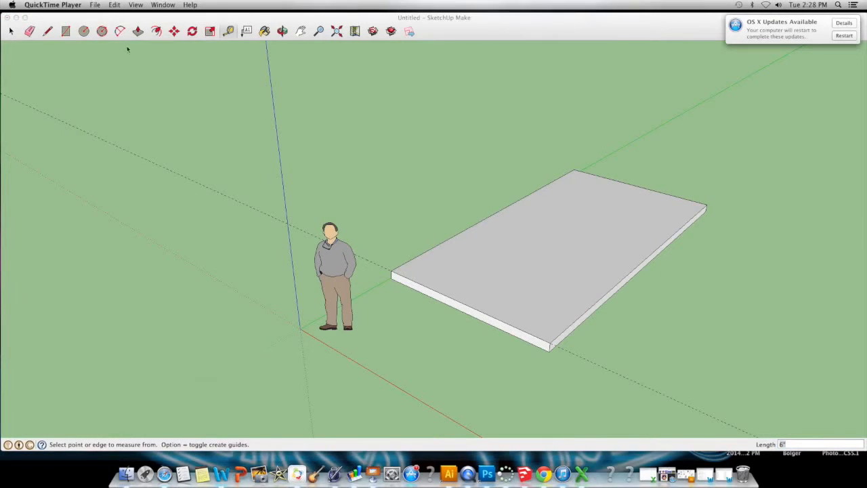
{"action": "left_click", "coordinate": [114, 5]}
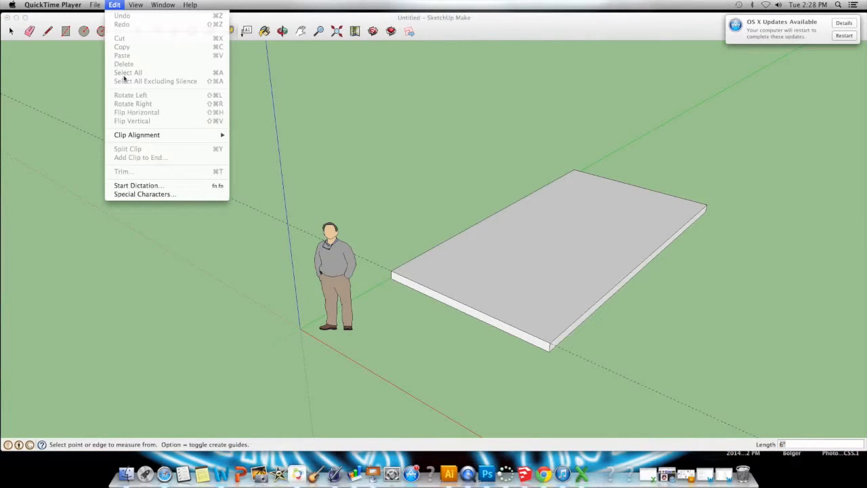
{"action": "left_click", "coordinate": [72, 17]}
{"action": "left_click", "coordinate": [88, 5]}
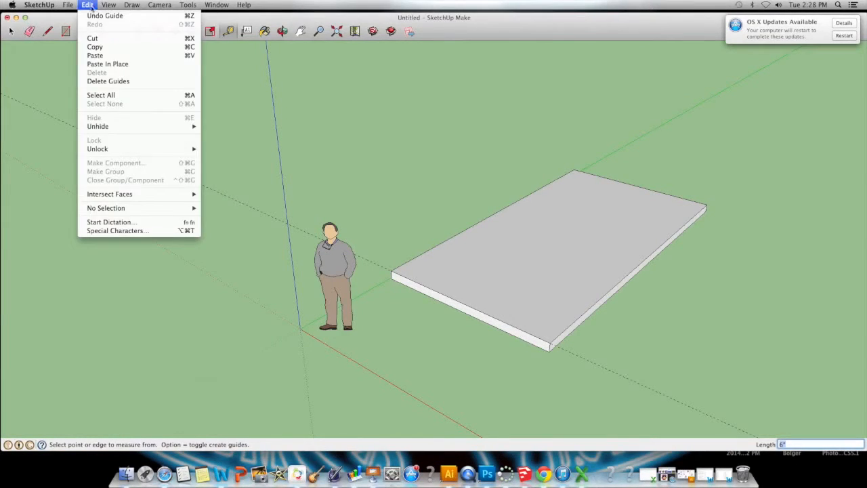
{"action": "left_click", "coordinate": [114, 82]}
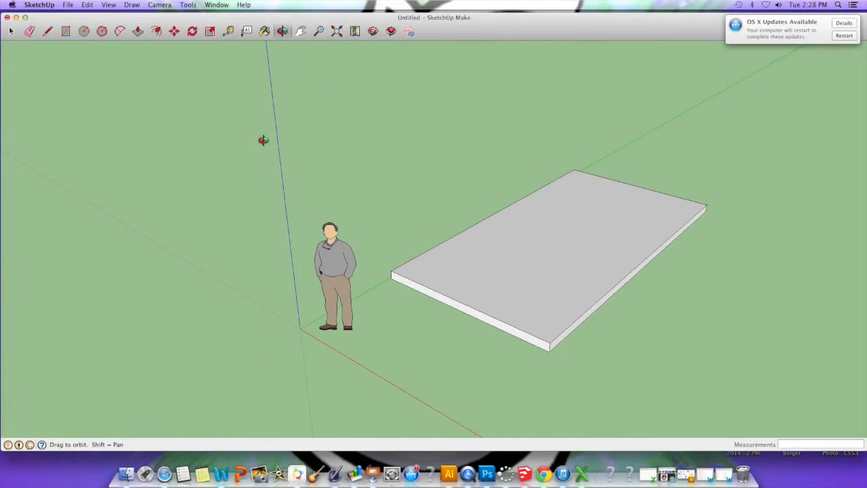
Measure the slab's long edge between the two top corners on the green-axis side
{"action": "middle_click_drag", "start_coordinate": [261, 139], "coordinate": [383, 165]}
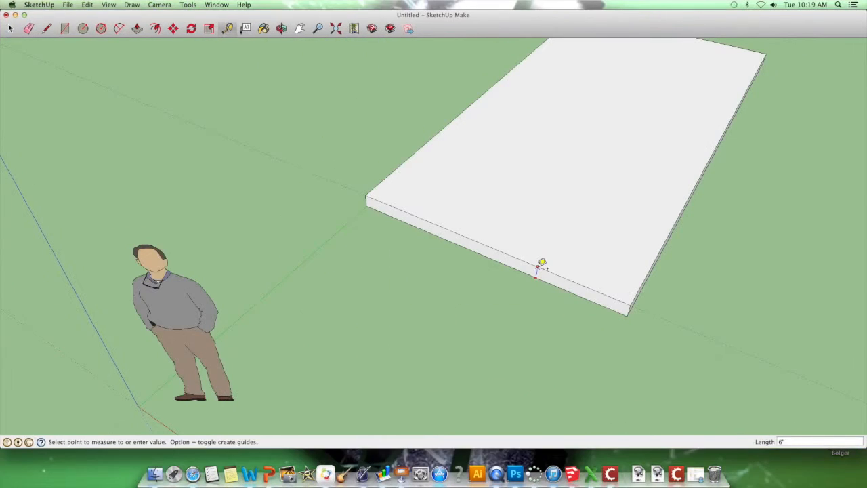
{"action": "key", "text": "Escape"}
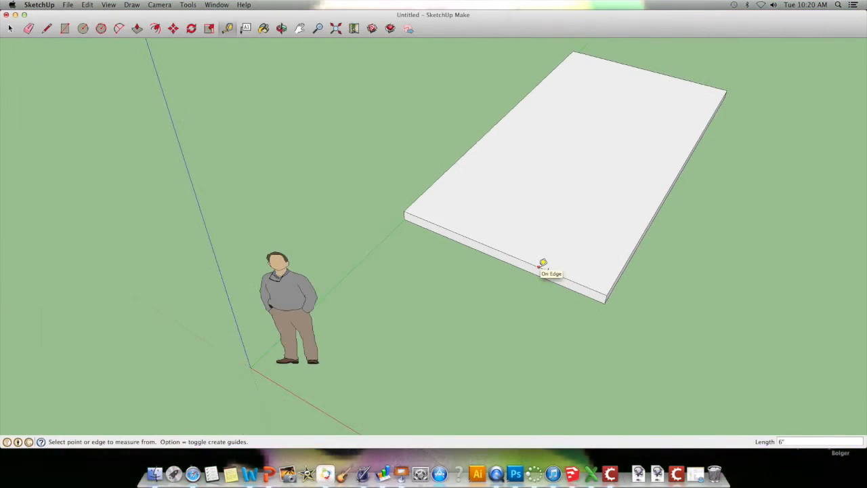
{"action": "scroll", "coordinate": [543, 262], "scroll_direction": "down", "scroll_amount": 2}
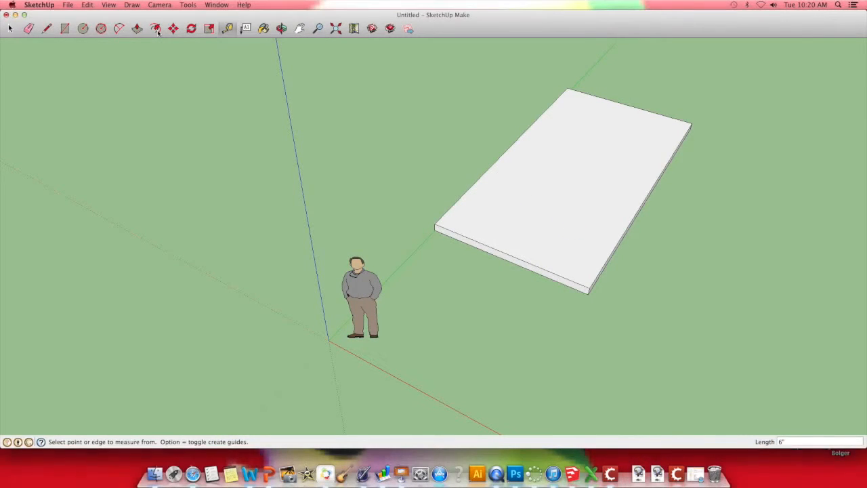
{"action": "left_click", "coordinate": [567, 88]}
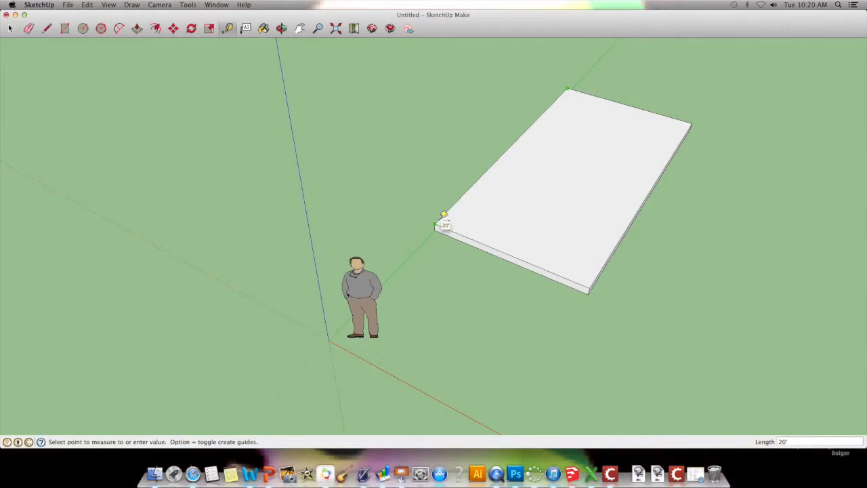
{"action": "left_click", "coordinate": [437, 221]}
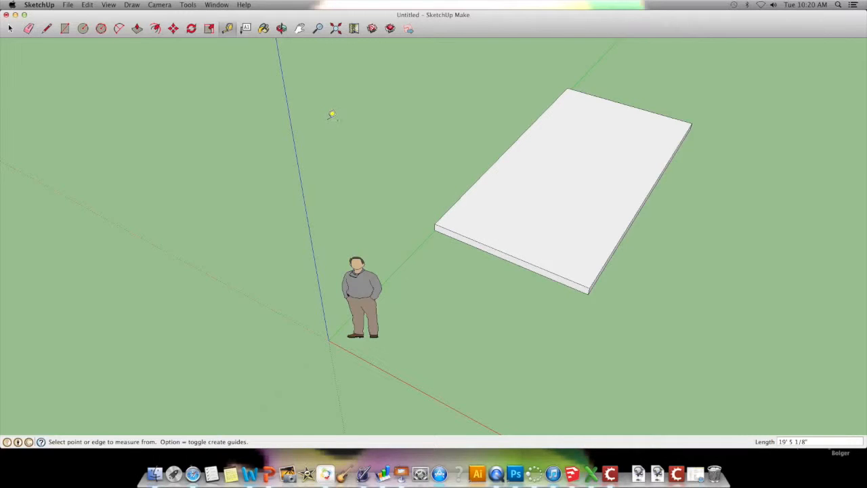
Offset the outline of the slab's top face inward to form a narrow wall border
{"action": "left_click", "coordinate": [155, 32]}
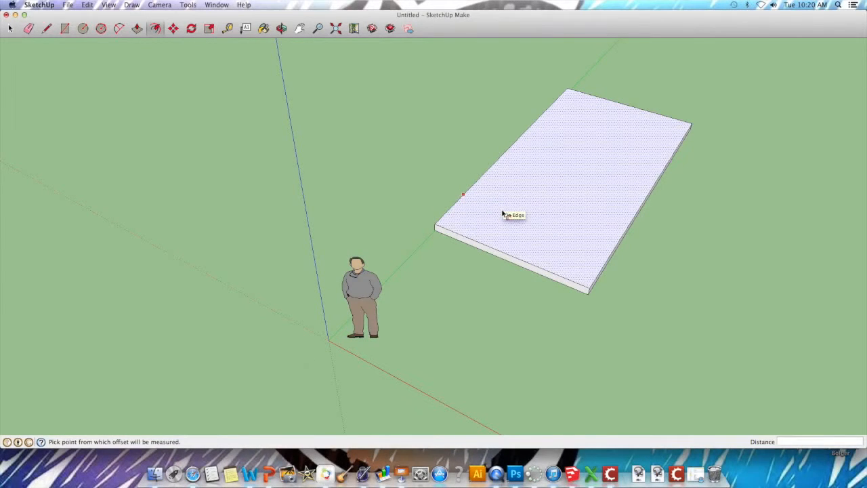
{"action": "left_click", "coordinate": [503, 214]}
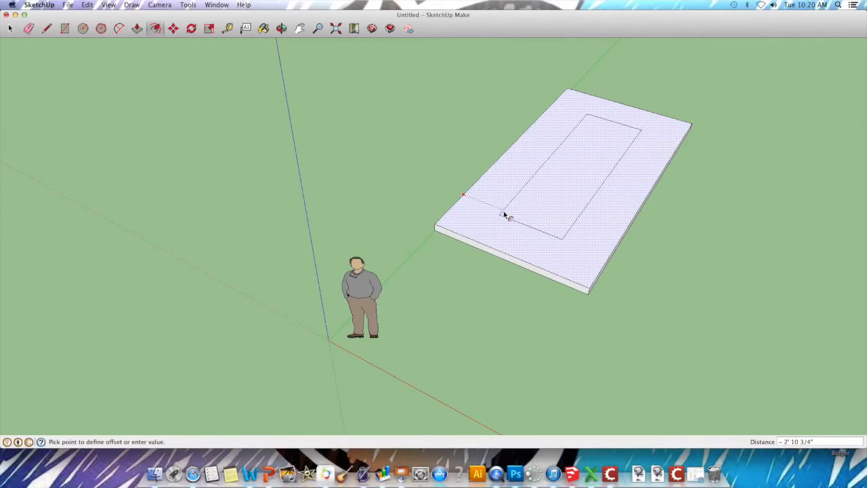
{"action": "left_click", "coordinate": [464, 210]}
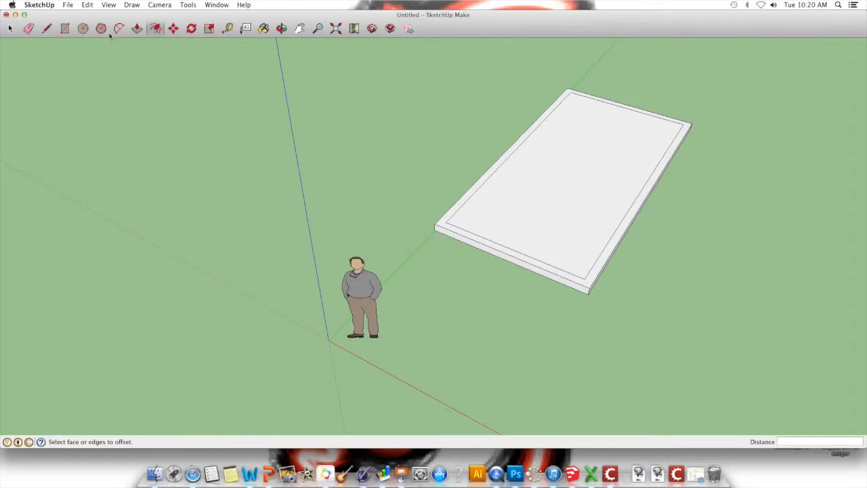
{"action": "left_click", "coordinate": [137, 28]}
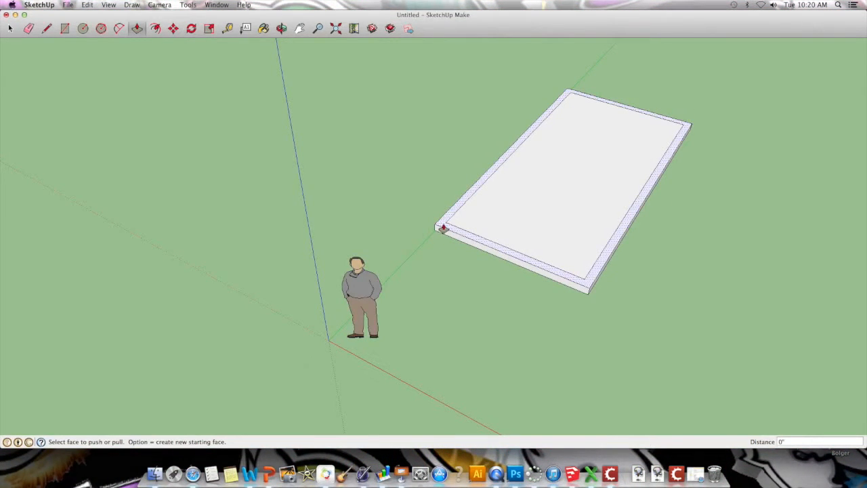
{"action": "left_click_drag", "start_coordinate": [443, 229], "coordinate": [437, 147]}
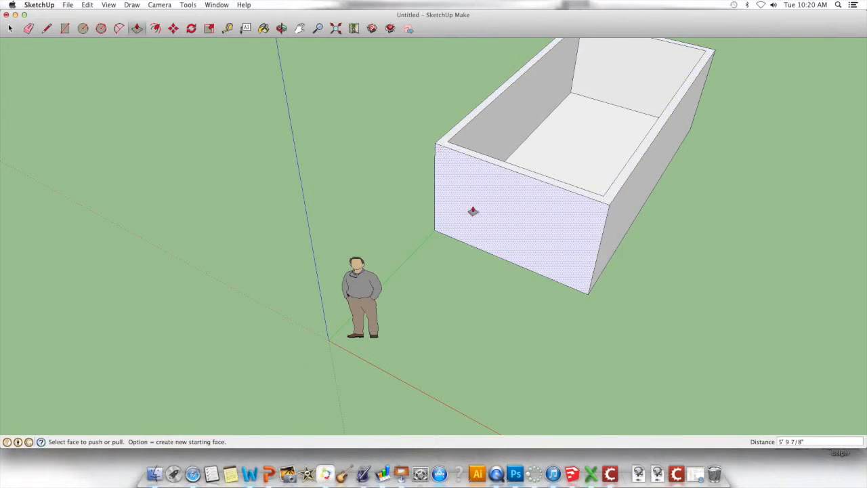
{"action": "key", "text": "super+z"}
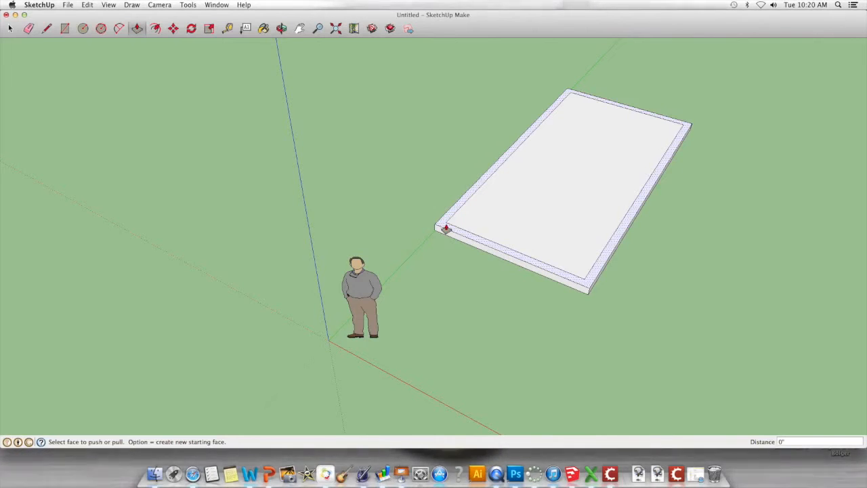
Push/Pull the border face around the slab's top upward 8' as a new starting face to raise the walls
{"action": "left_click_drag", "start_coordinate": [444, 228], "coordinate": [435, 138]}
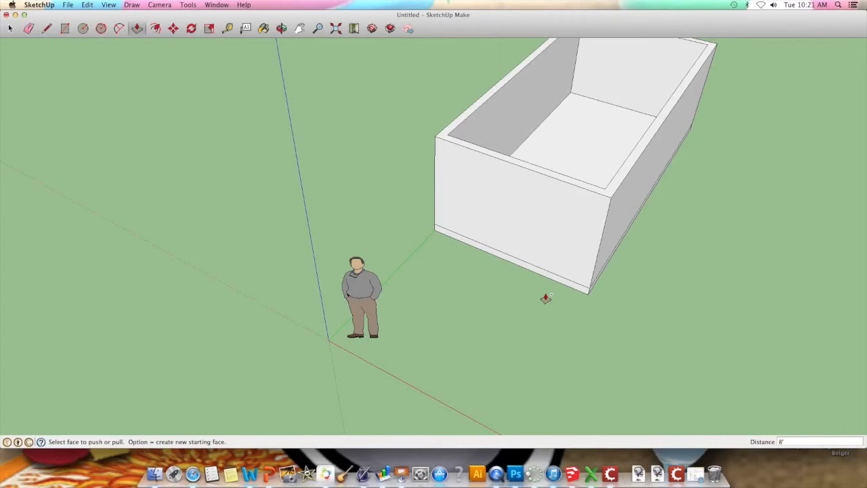
{"action": "key", "text": "Return"}
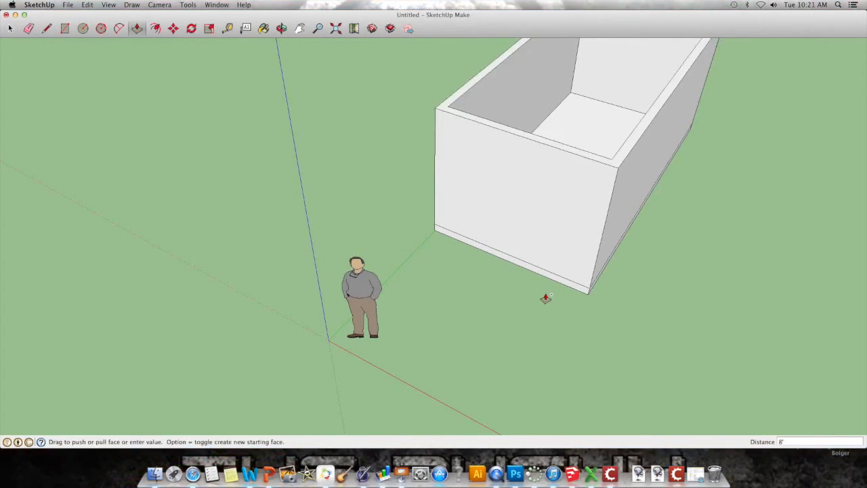
Measure the front wall's height with the Tape Measure, from the slab's top front edge to the wall's top edge
{"action": "left_click", "coordinate": [227, 29]}
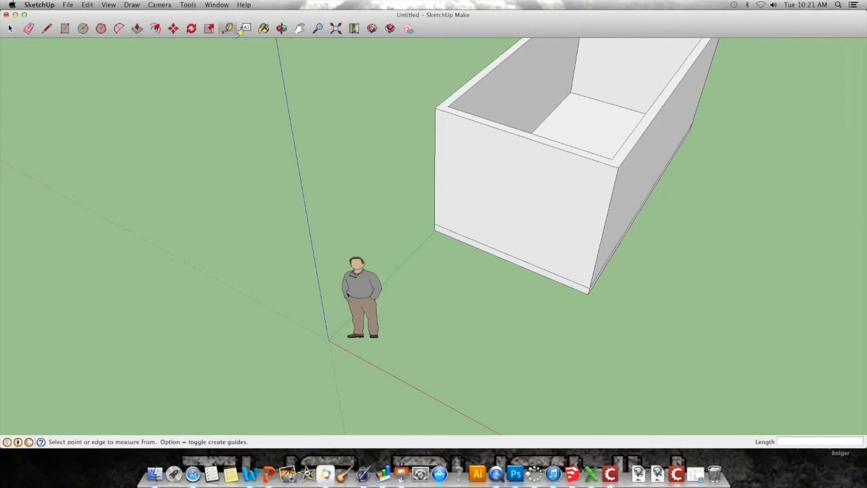
{"action": "left_click", "coordinate": [508, 258]}
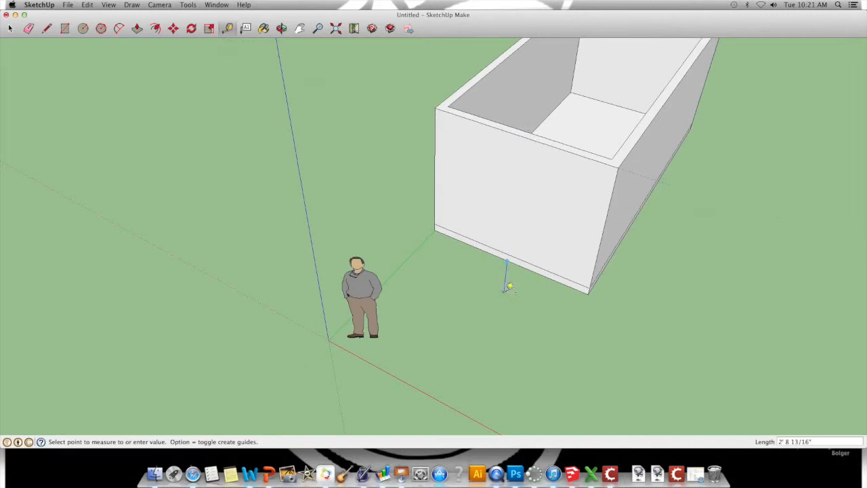
{"action": "left_click", "coordinate": [508, 255]}
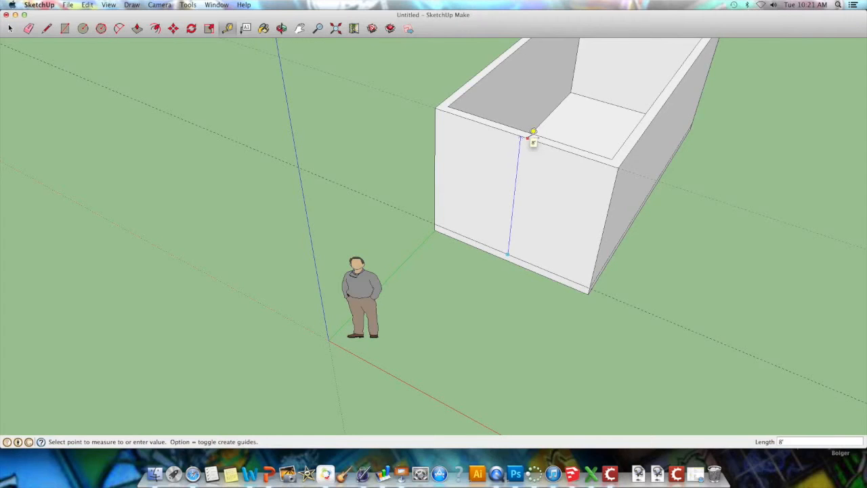
{"action": "left_click", "coordinate": [534, 132]}
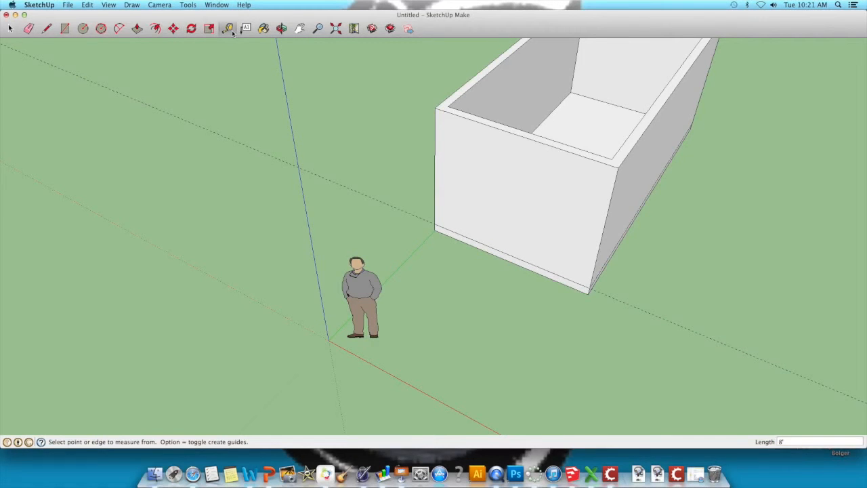
Delete all guides left in the model by measuring the wall
{"action": "left_click", "coordinate": [111, 5]}
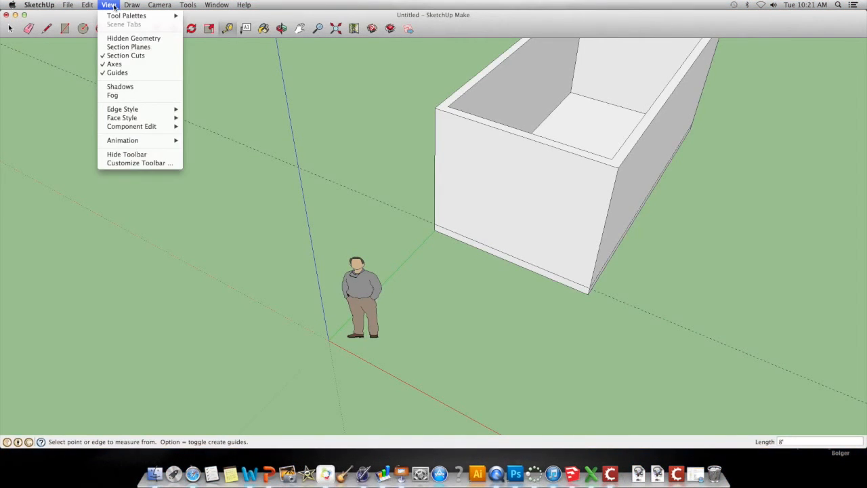
{"action": "mouse_move", "coordinate": [85, 6]}
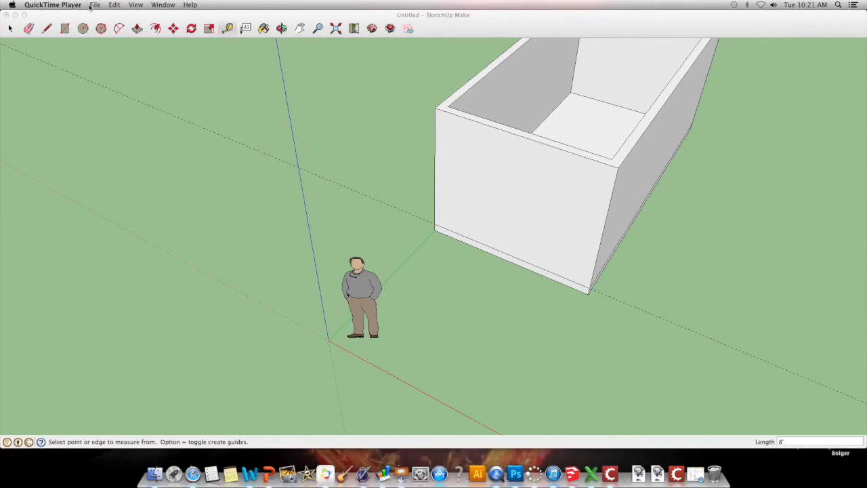
{"action": "left_click", "coordinate": [93, 6]}
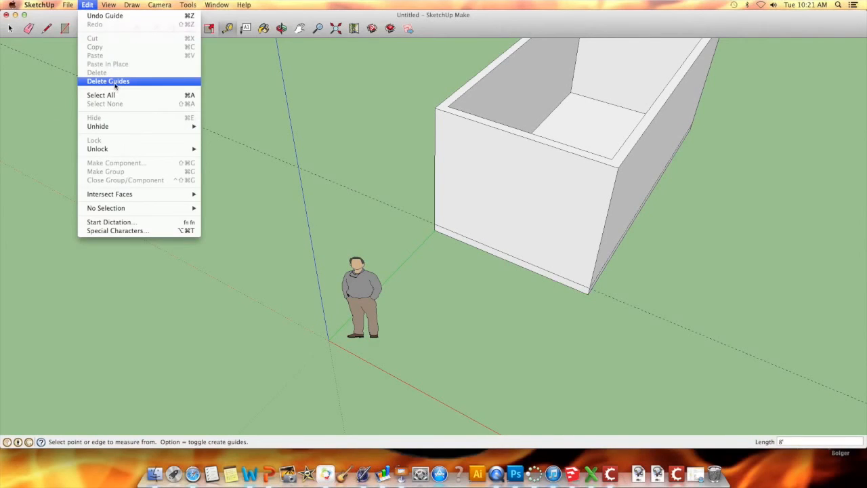
{"action": "left_click", "coordinate": [111, 81]}
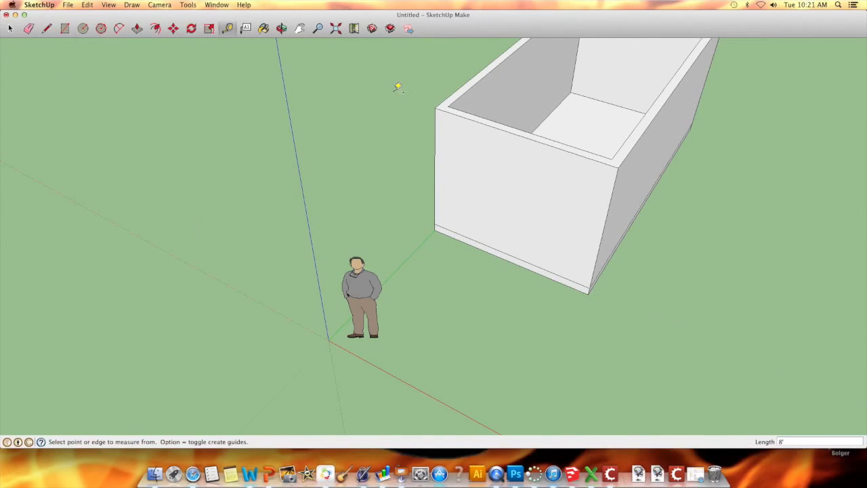
Examine the open-topped walls and interior from the opposite end of the building
{"action": "left_click", "coordinate": [281, 28]}
{"action": "left_click_drag", "start_coordinate": [515, 102], "coordinate": [456, 154]}
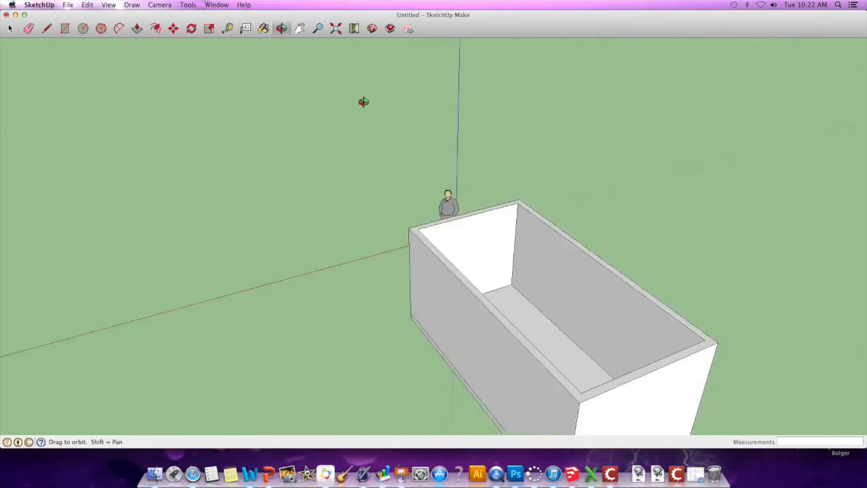